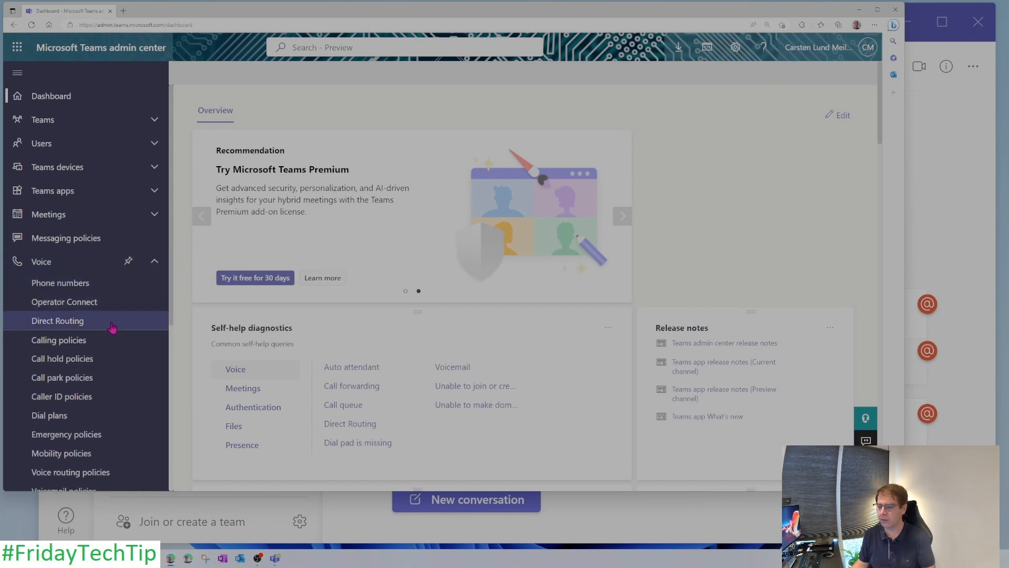
Step: Open the voice applications policy "Allow edit AA and CQ - all settings" and review its auto attendant and call queue permissions
scroll(84, 322, down, 5)
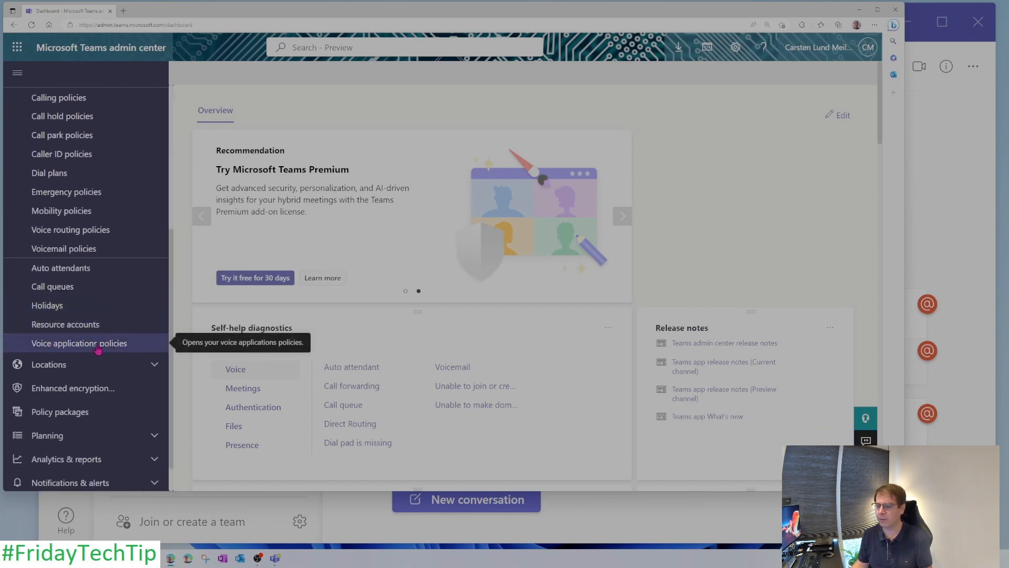
click(112, 348)
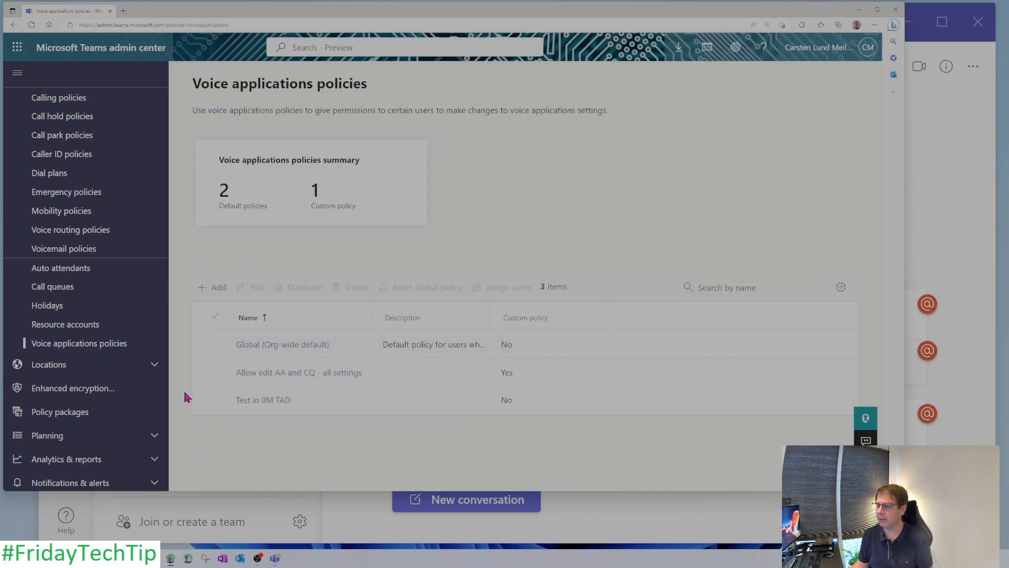
click(281, 373)
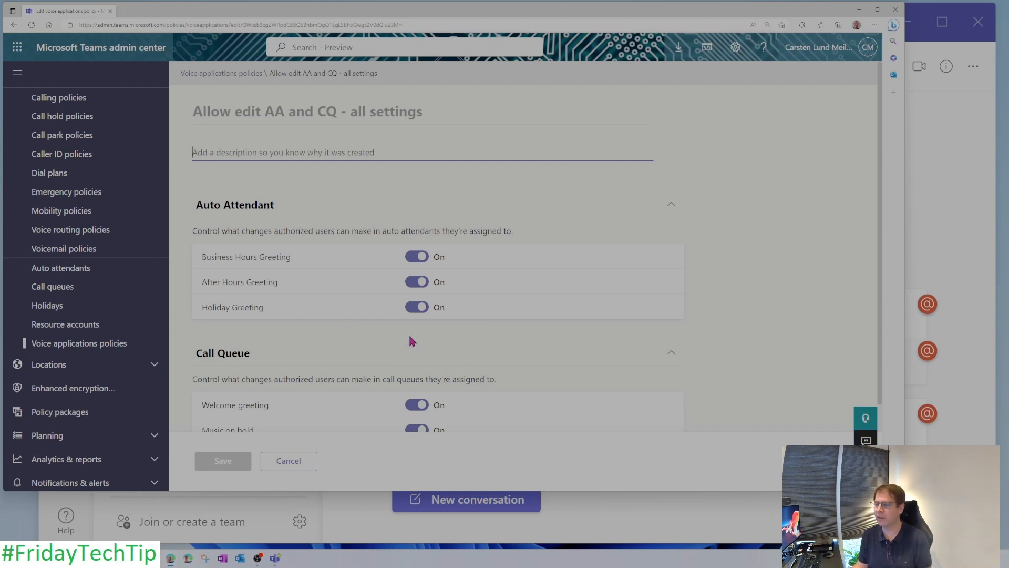
scroll(403, 337, down, 3)
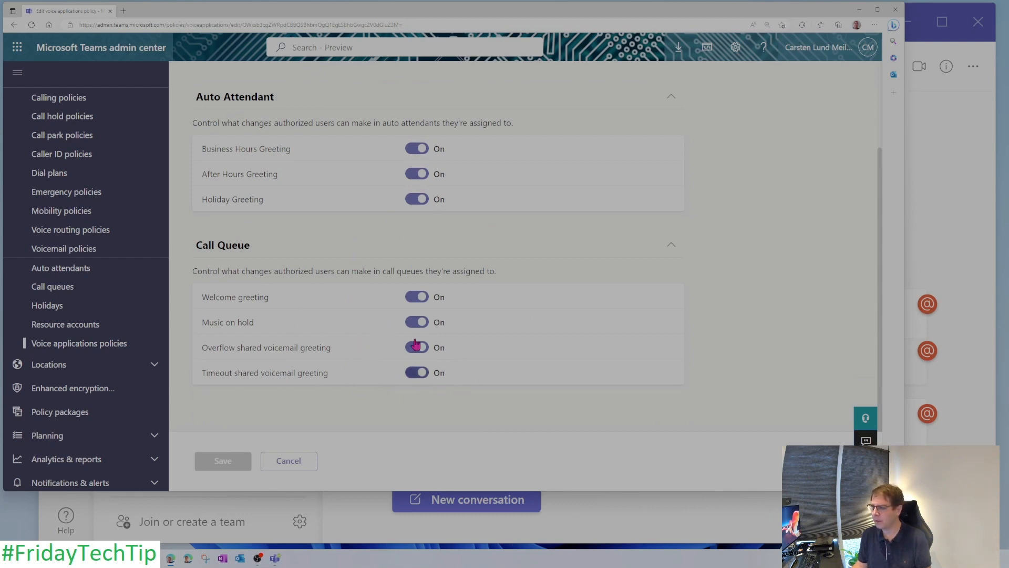
Step: Try turning off all auto attendant and call queue permissions except Holiday Greeting, and discard the policy changes
click(416, 322)
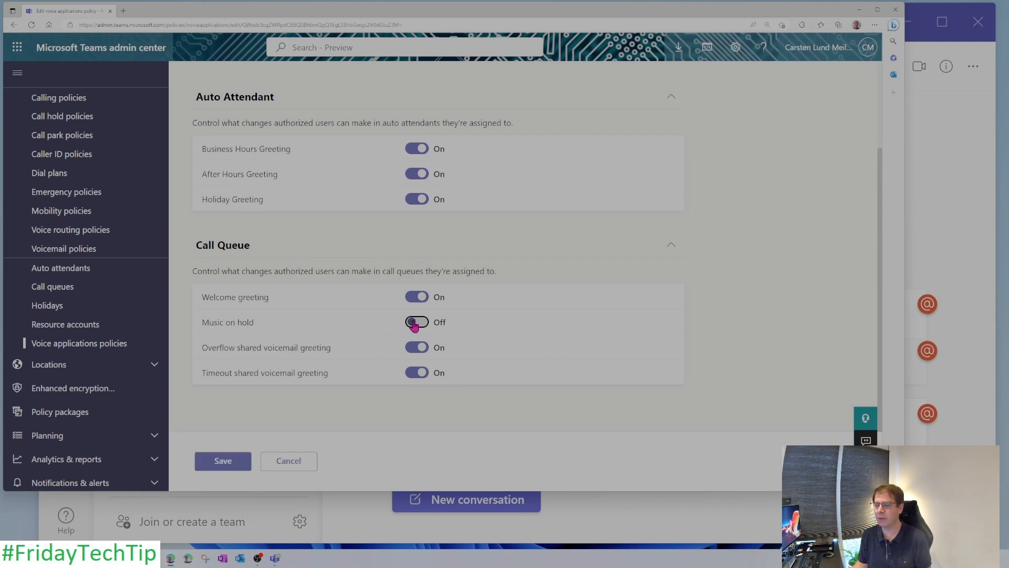
click(416, 322)
click(416, 174)
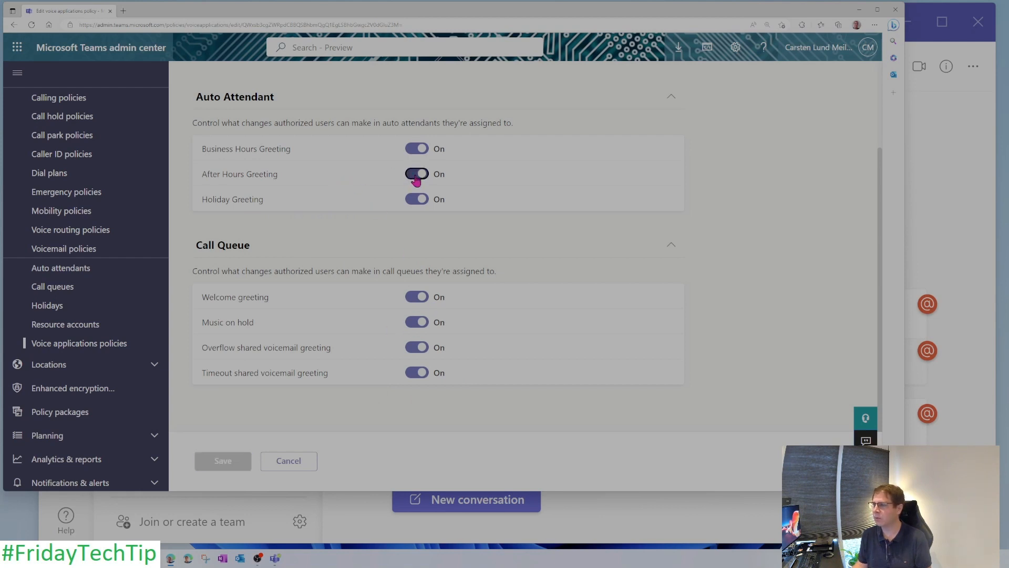
click(416, 148)
click(416, 297)
click(417, 323)
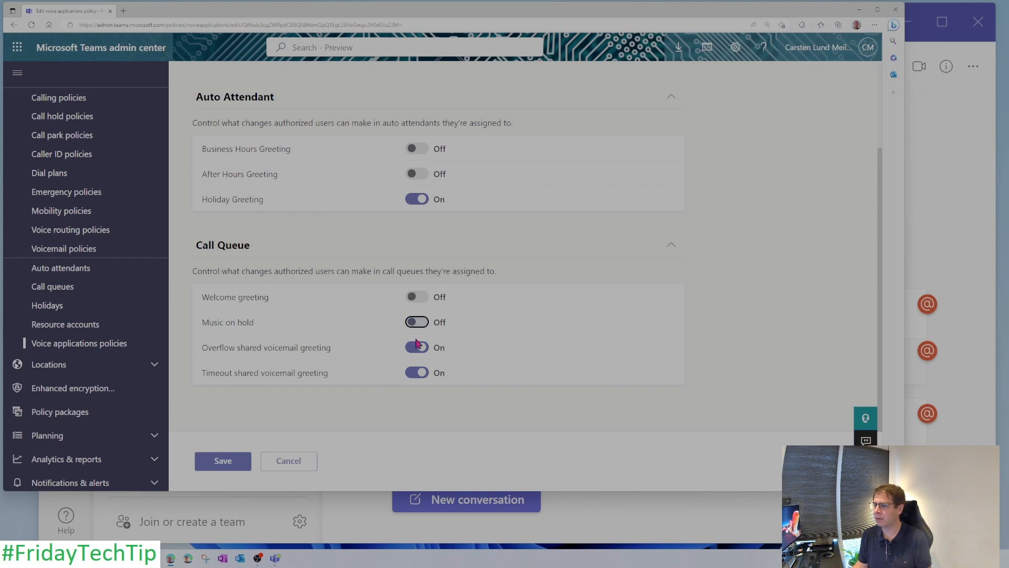
click(417, 347)
click(416, 373)
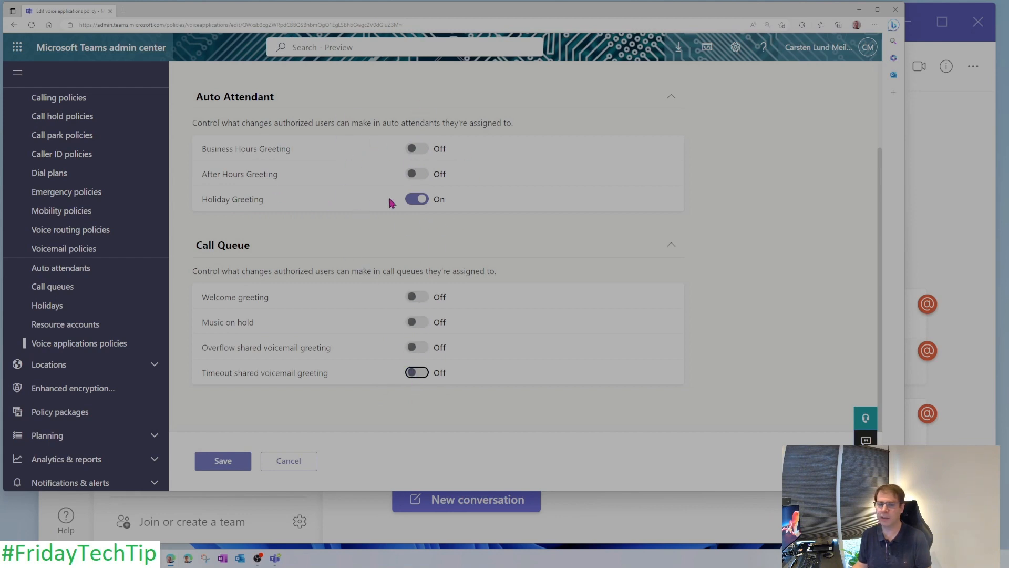
click(423, 151)
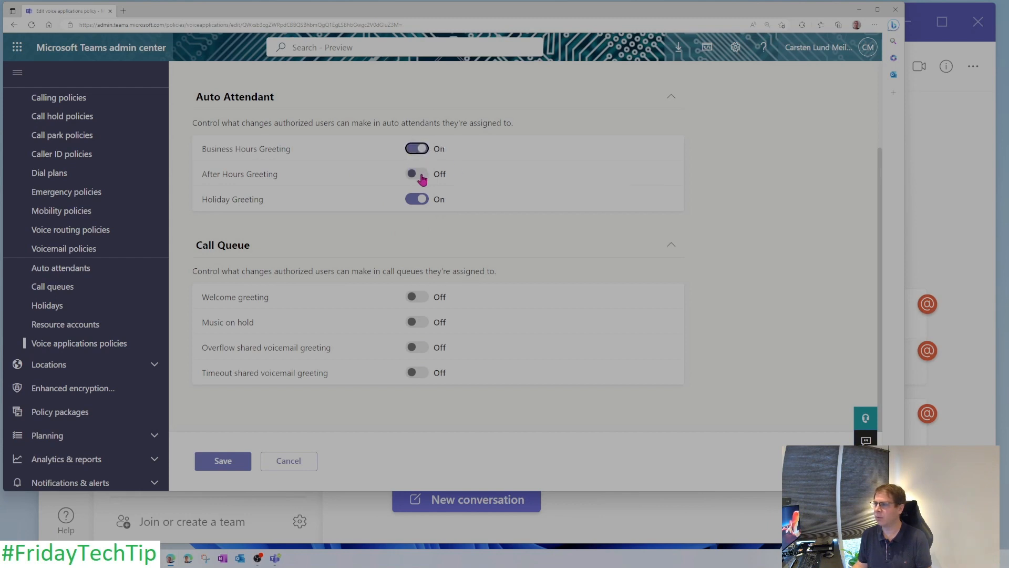
click(416, 174)
click(416, 174)
click(416, 149)
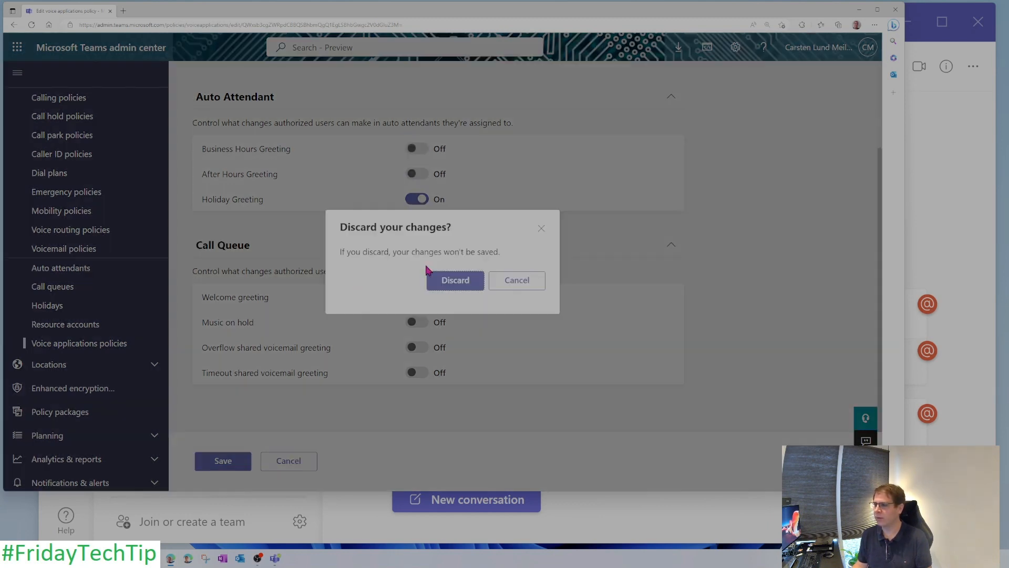
key(Return)
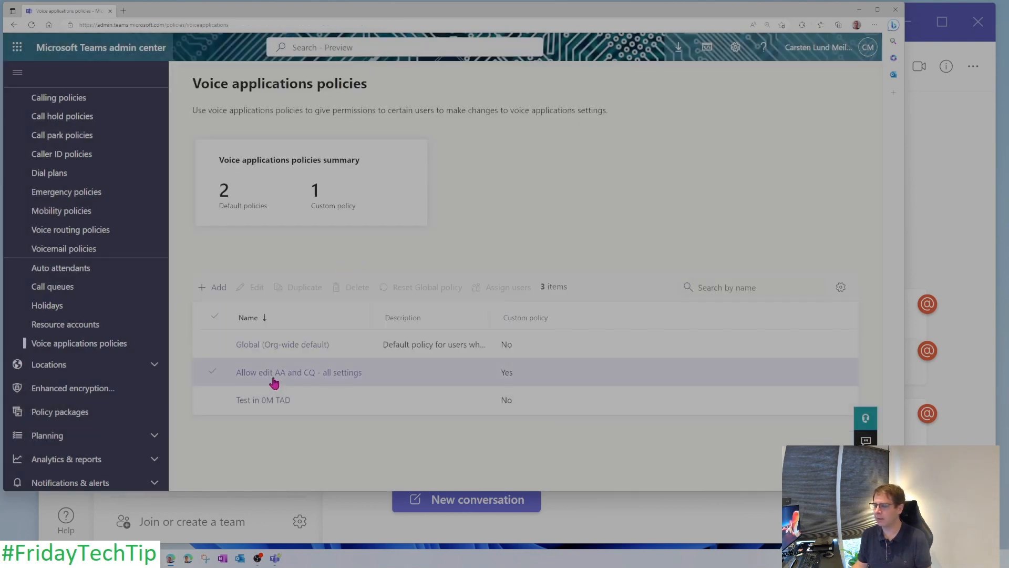
Step: View the user assignment for the "Allow edit AA and CQ - all settings" policy and close it without assigning anyone
click(211, 376)
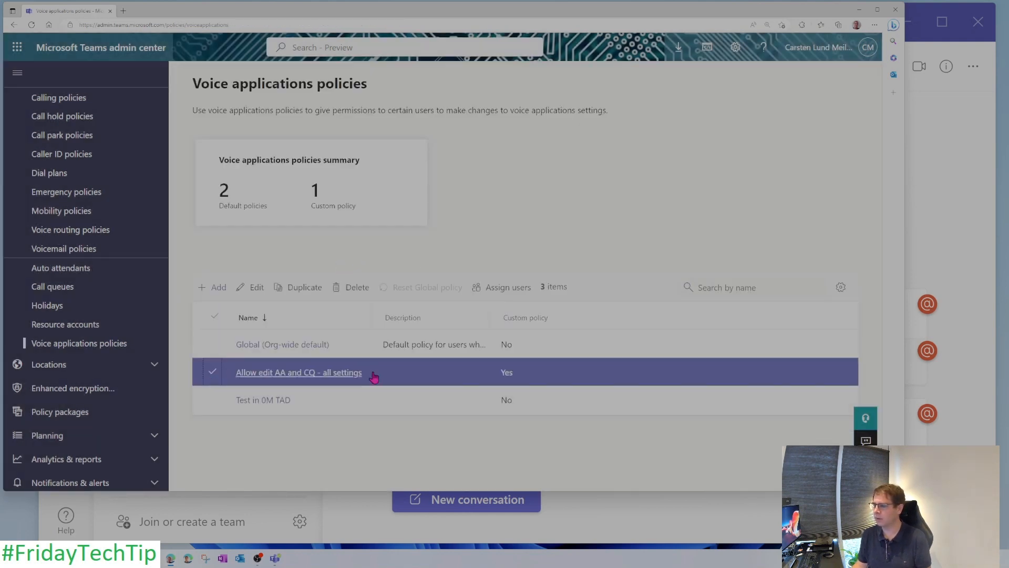
click(507, 295)
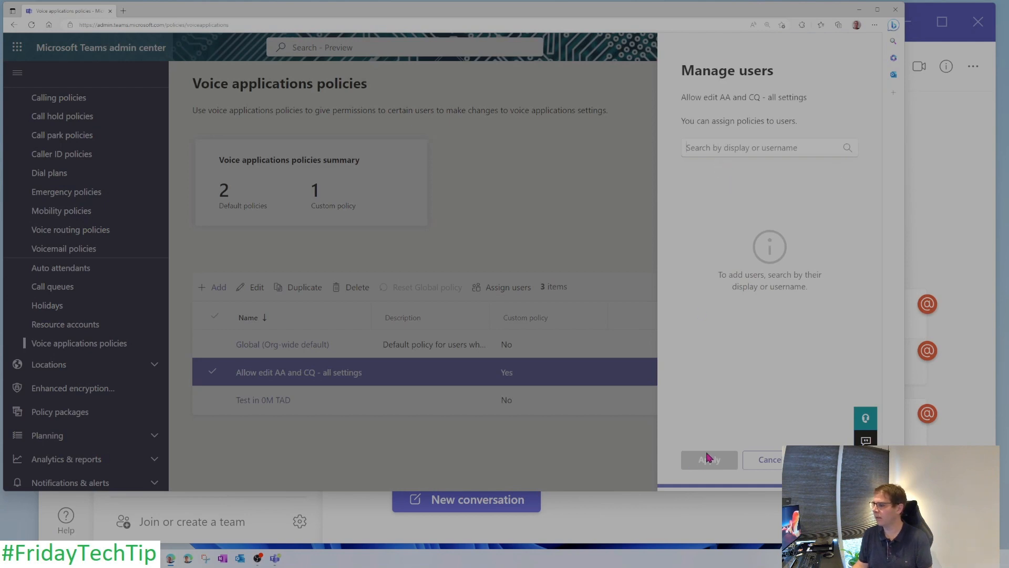
click(770, 461)
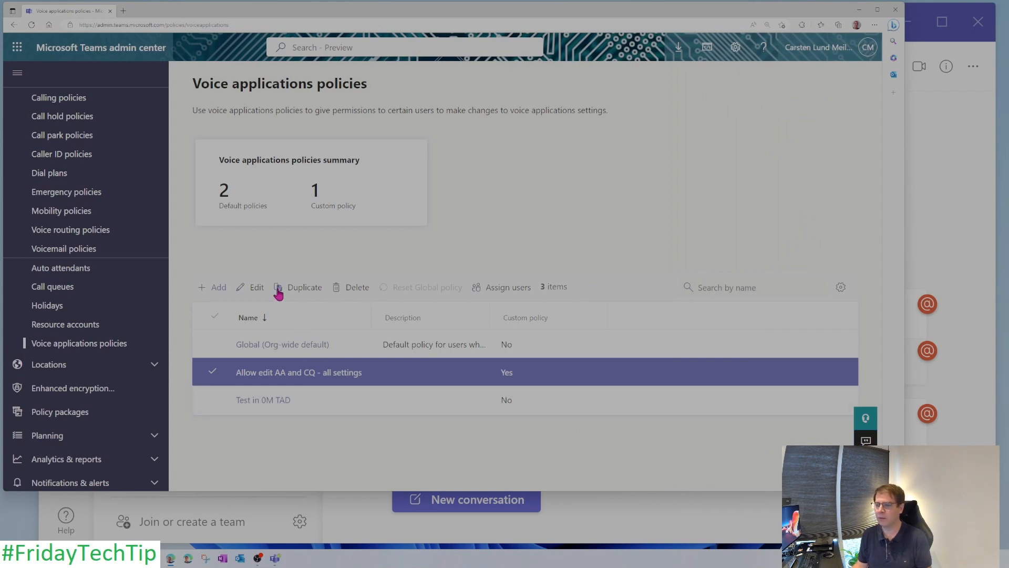
Step: Review the authorized users of the Meilbak.dk auto attendant and the form for adding one, without adding anyone
click(80, 269)
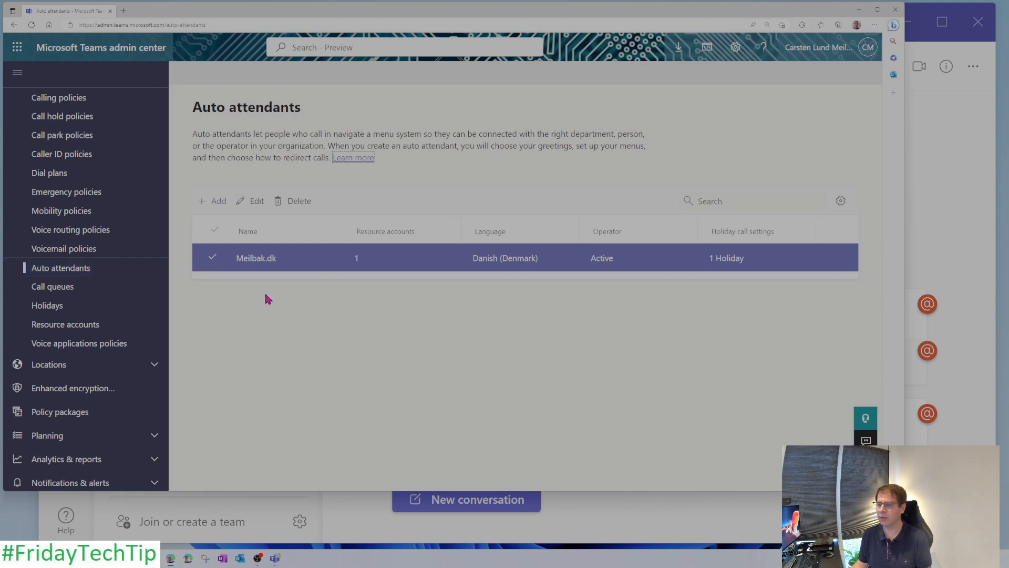
click(255, 259)
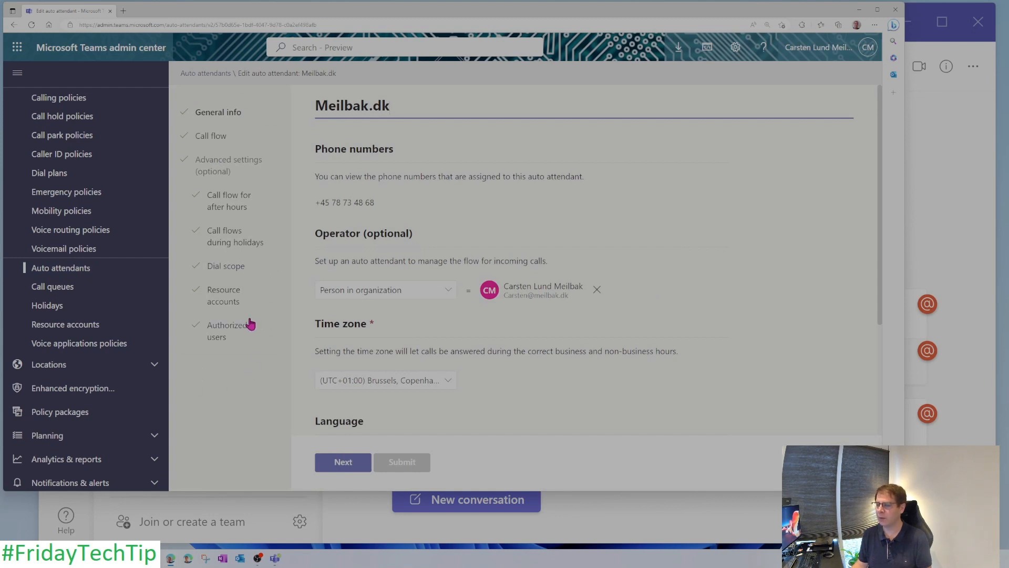
click(224, 330)
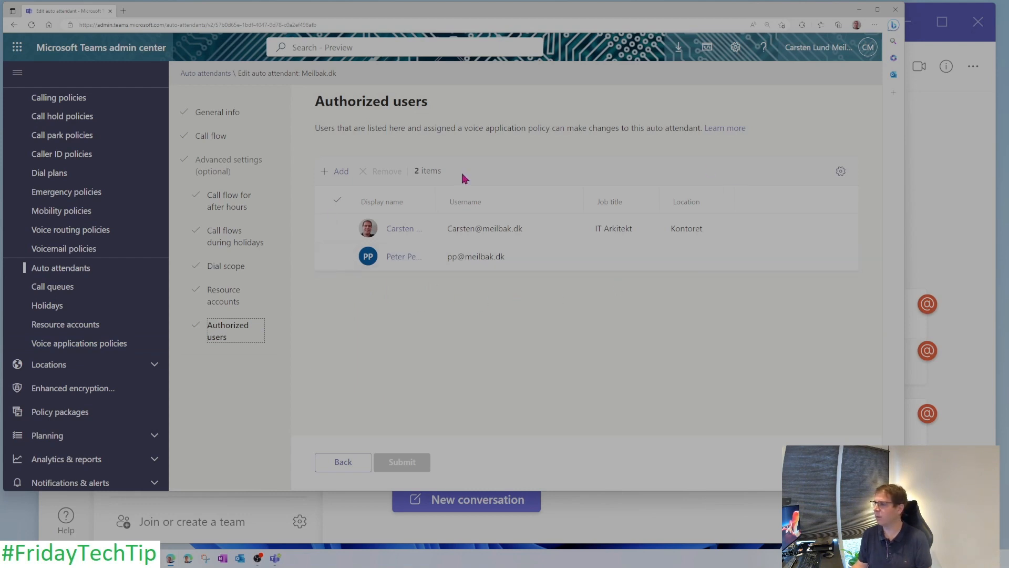
click(336, 175)
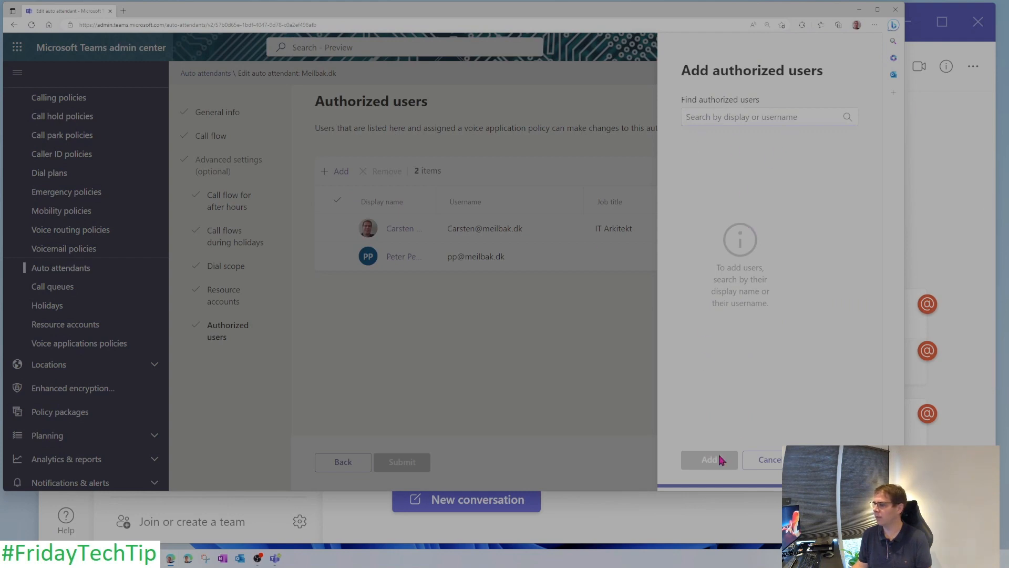
click(772, 460)
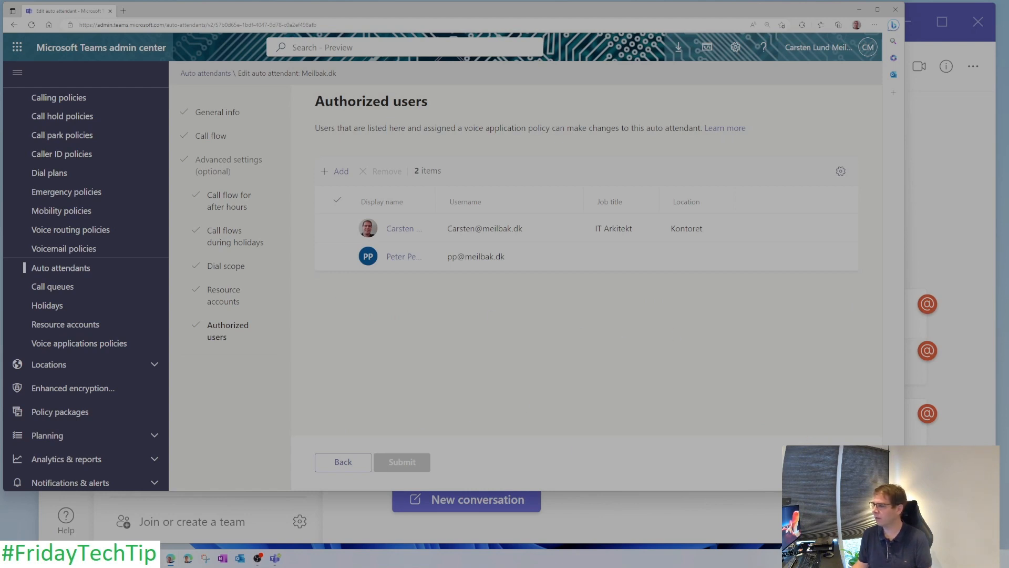
Step: Open the Meilbak.dk call queue and review its authorized users
click(62, 289)
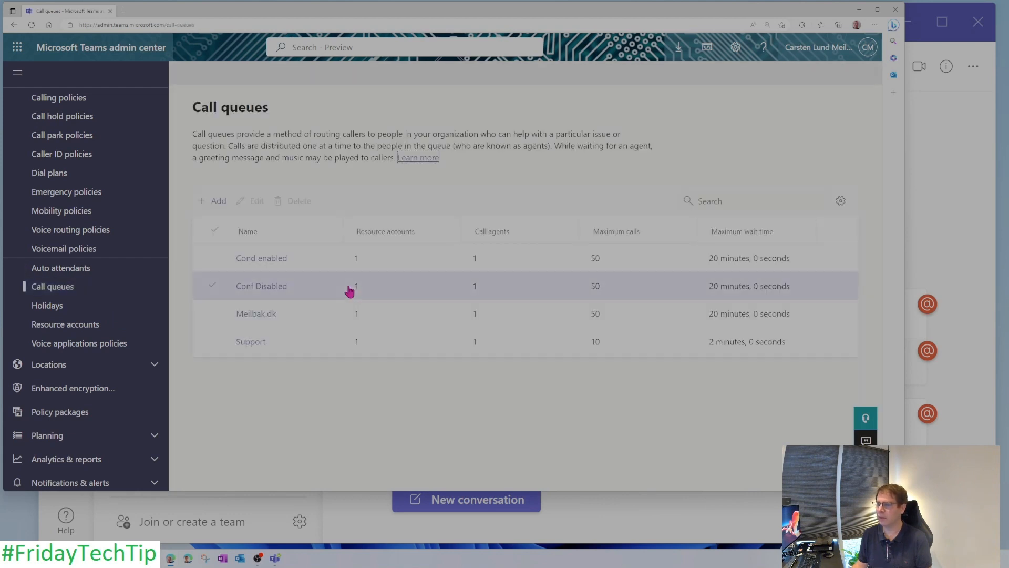
click(257, 316)
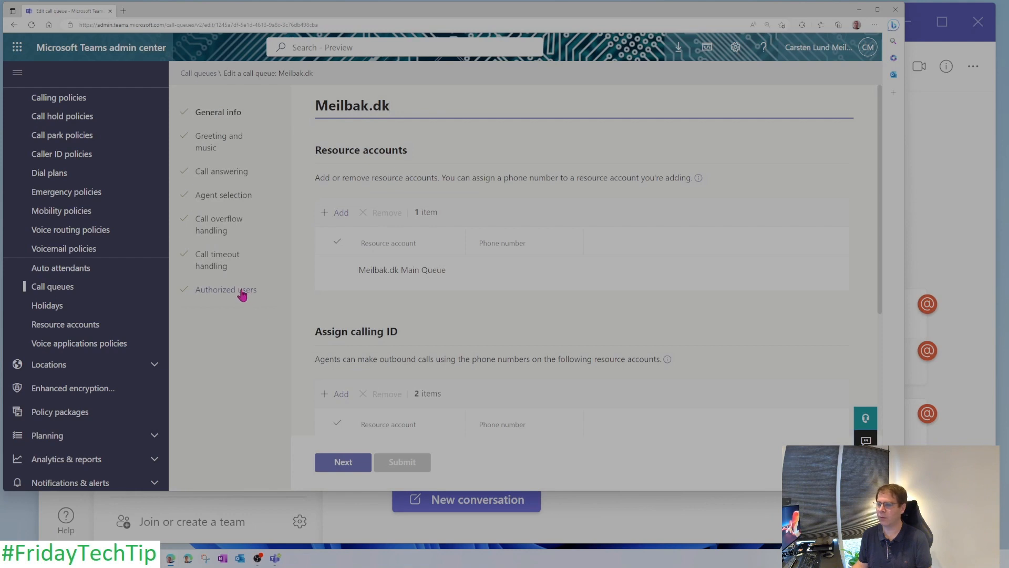
click(244, 292)
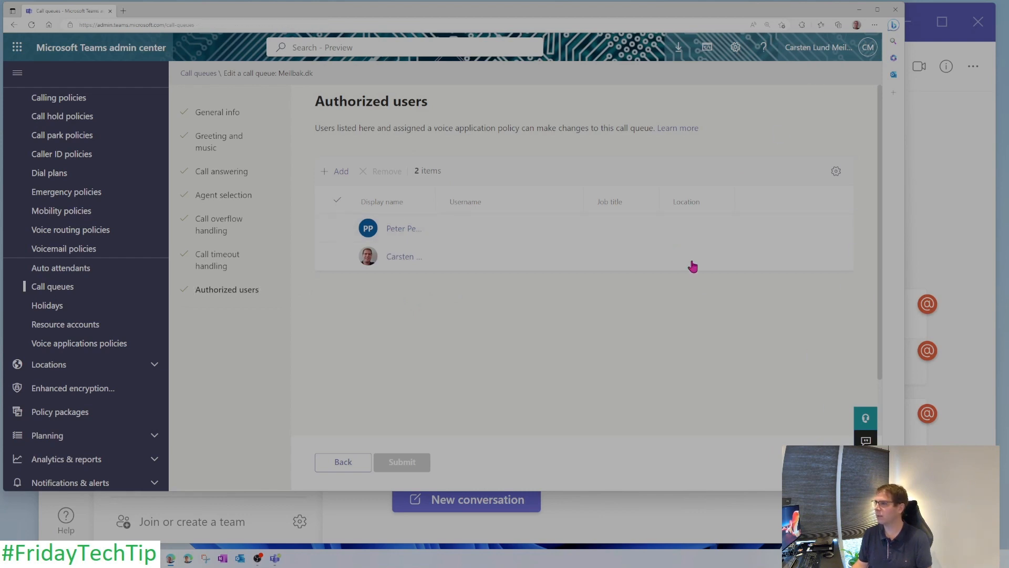
Step: Switch to the Microsoft Teams client and bring up the call queue and auto attendant list in the Calls settings
click(956, 120)
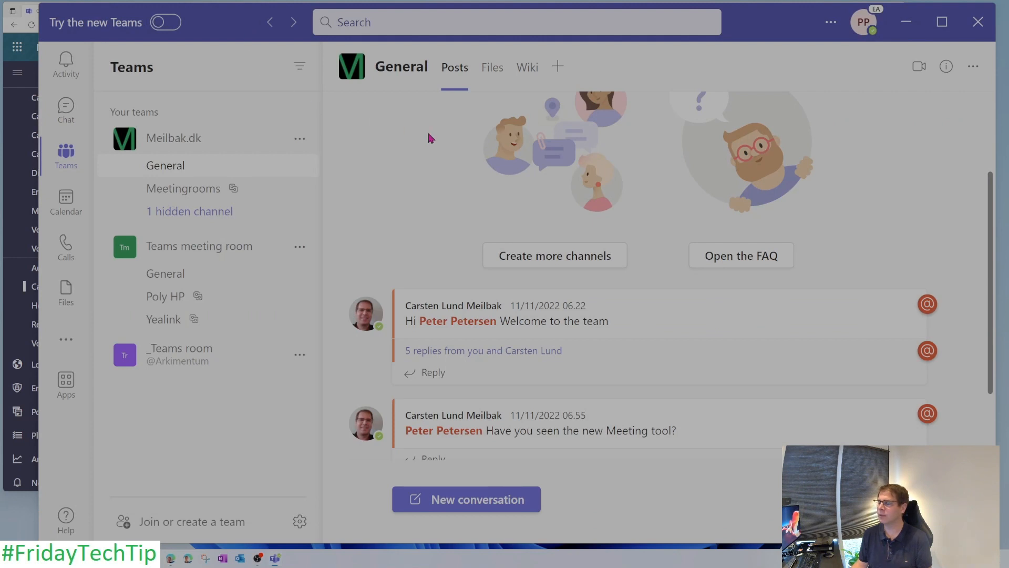
click(834, 27)
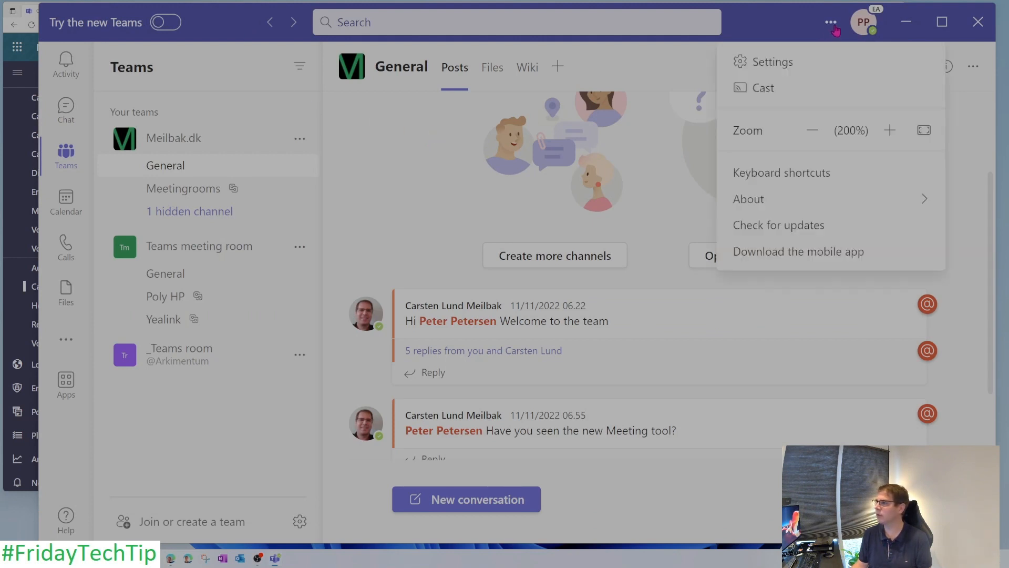
click(794, 62)
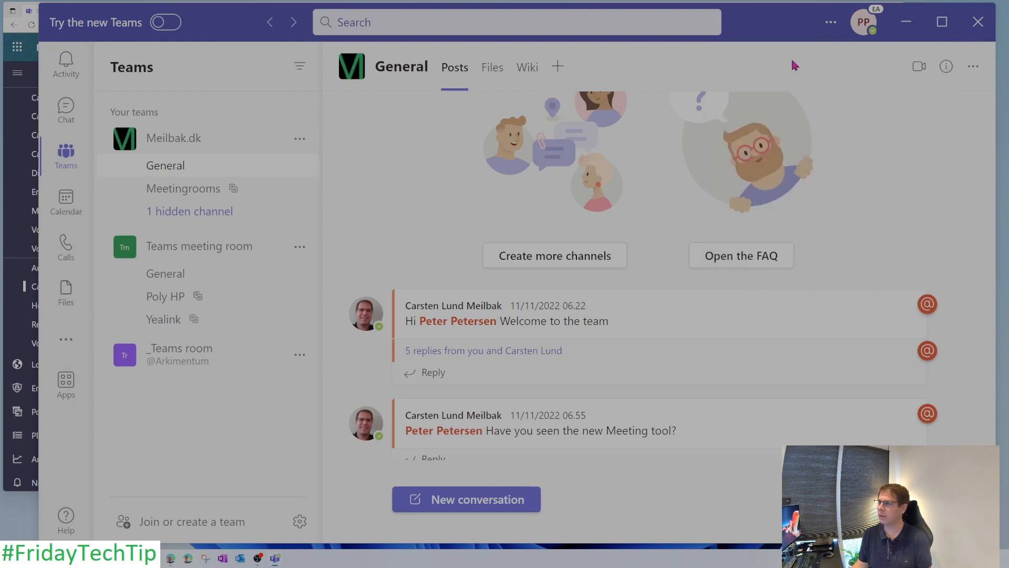
click(261, 317)
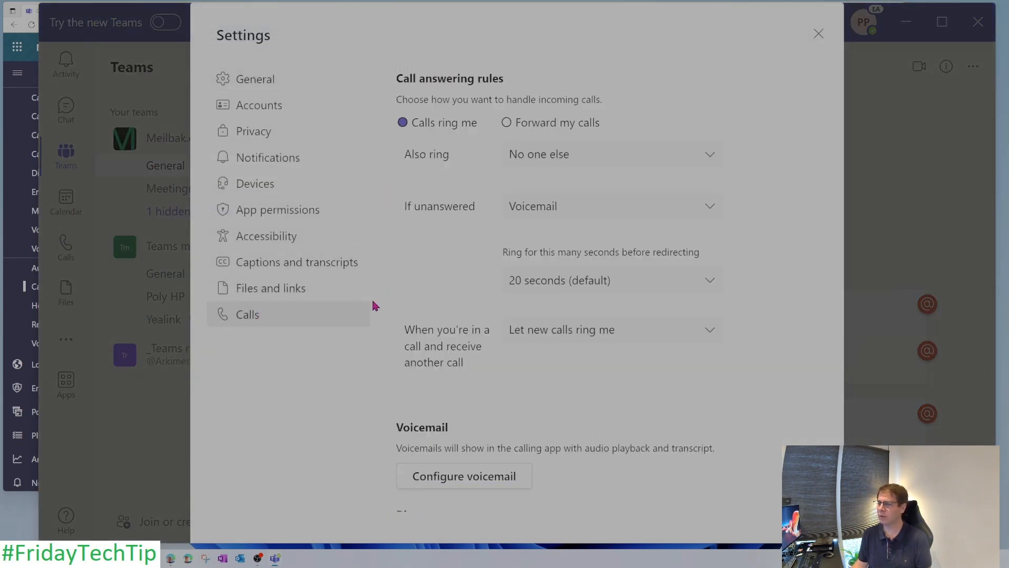
scroll(575, 283, down, 3)
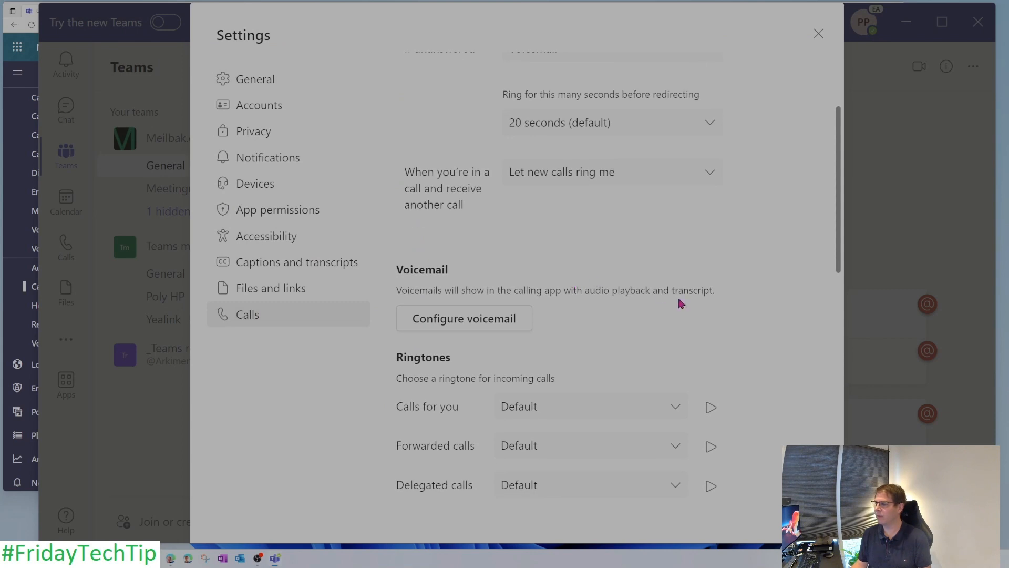
scroll(556, 277, down, 5)
scroll(582, 263, down, 5)
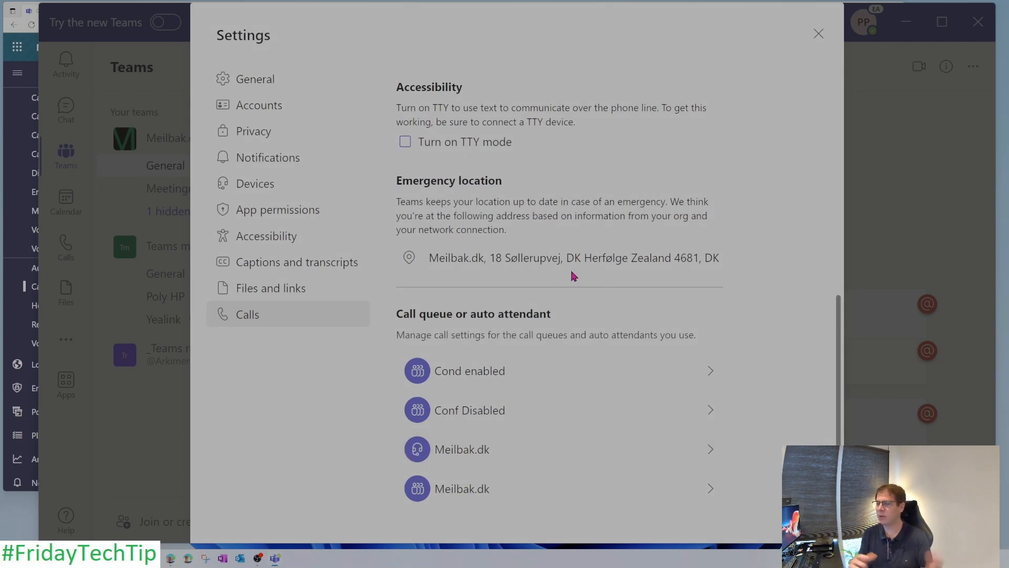
scroll(555, 310, down, 2)
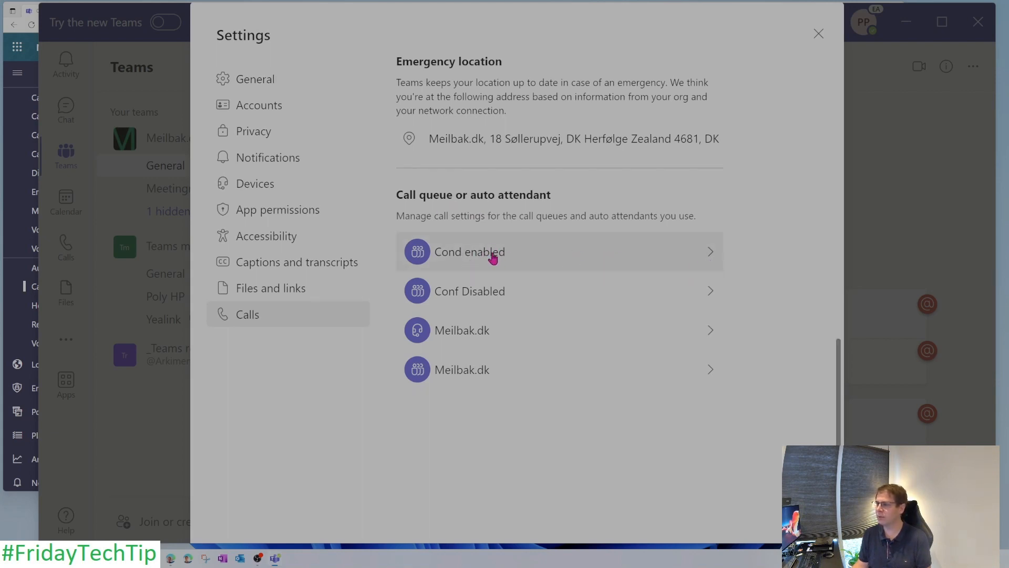
Step: Try switching Call receiving off and on again for the "Cond enabled" queue, and leave without saving
click(467, 254)
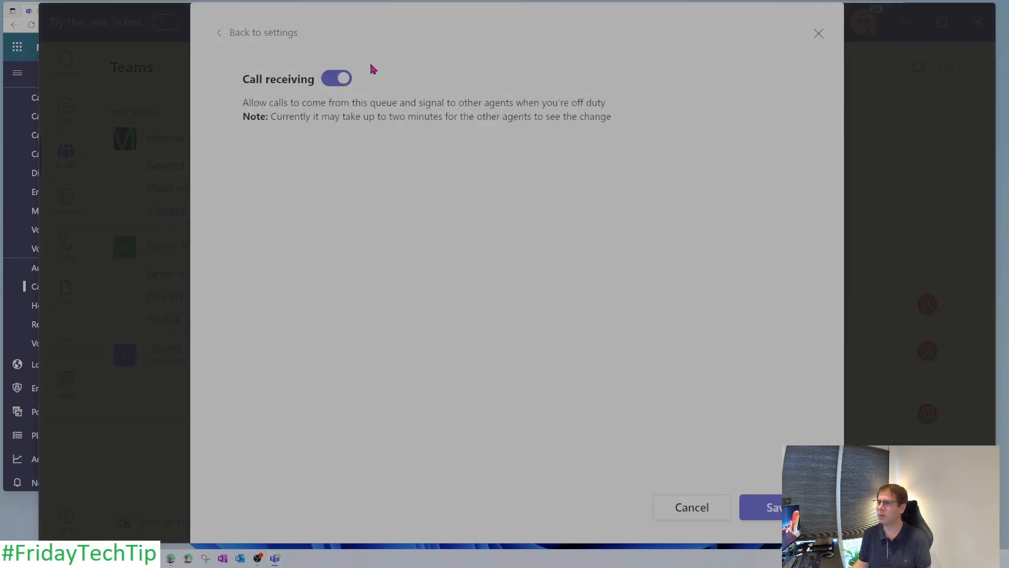
click(339, 80)
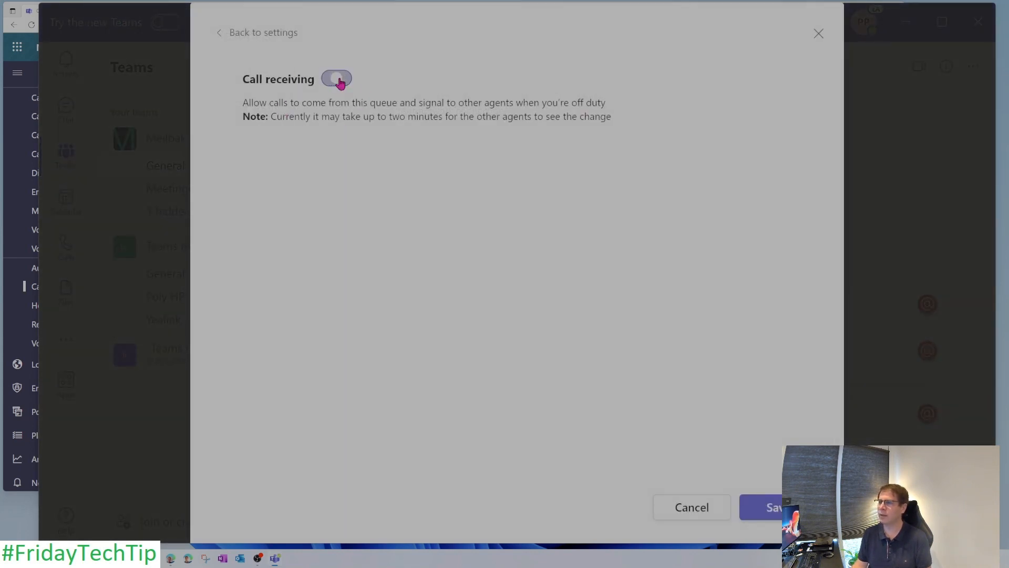
click(339, 81)
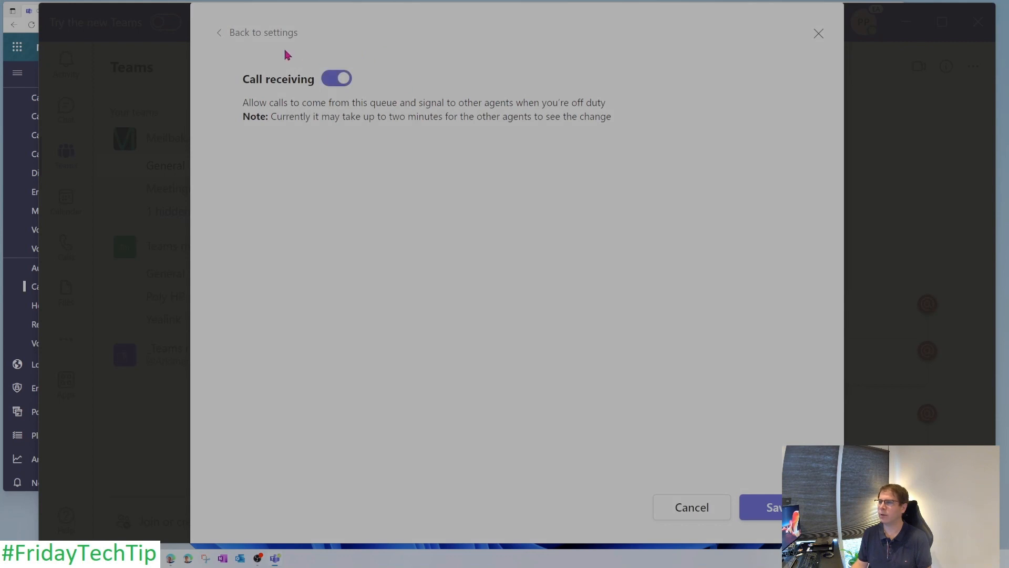
click(691, 507)
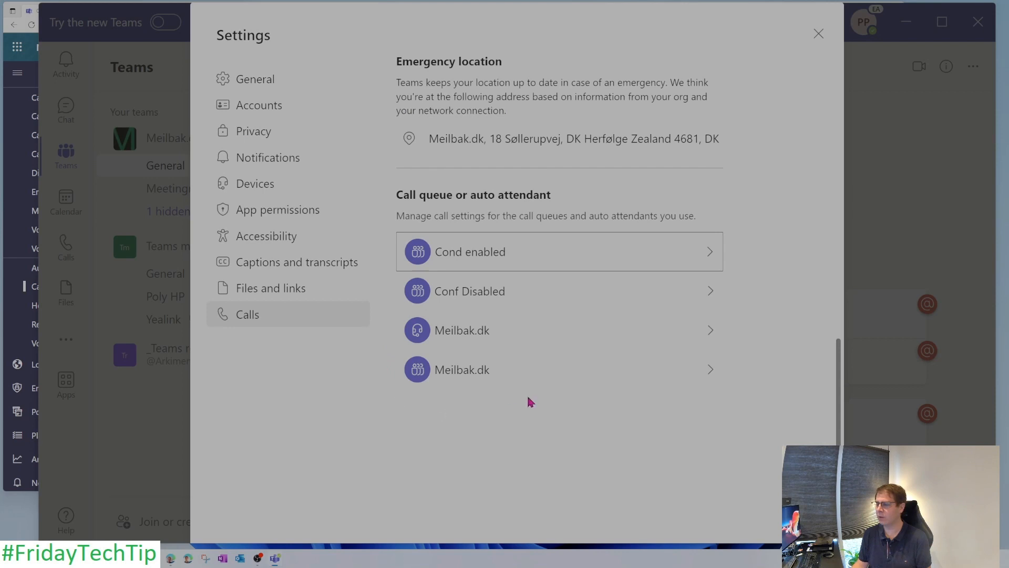
Step: Try the audio file and greeting message options and removing the hold music file for the Meilbak.dk call queue, and leave without saving
click(469, 374)
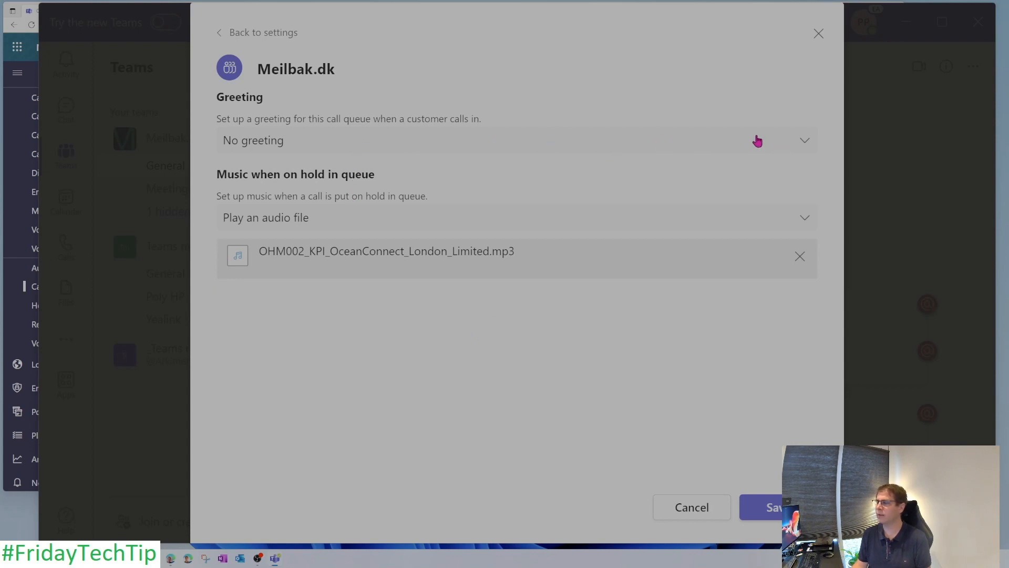
click(804, 144)
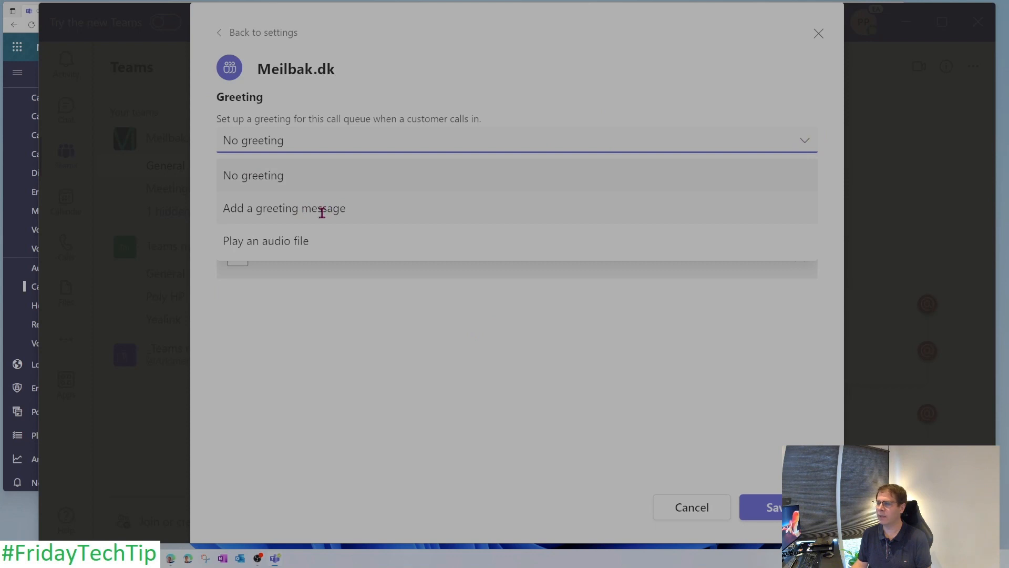
click(281, 242)
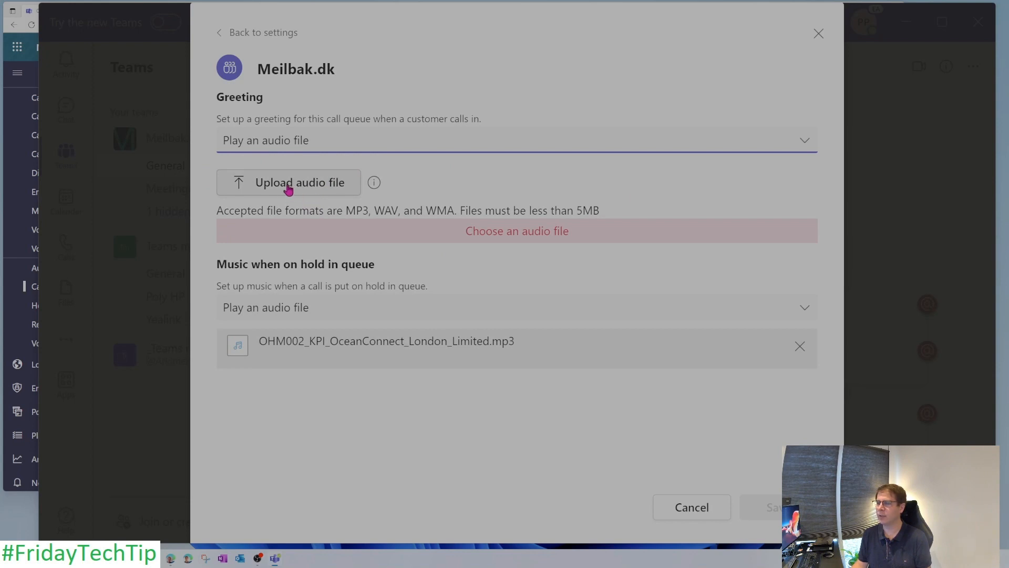
click(370, 147)
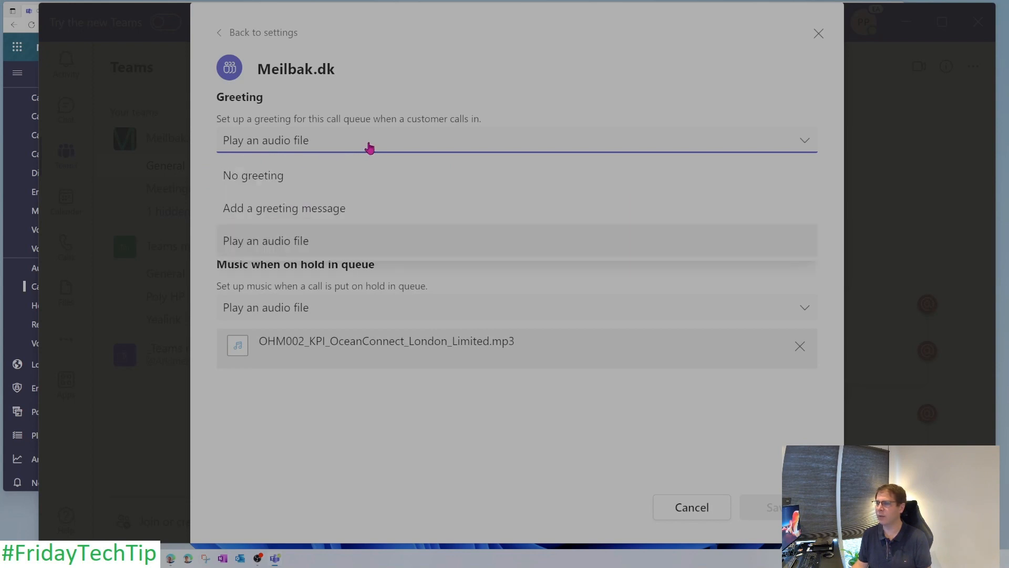
click(326, 208)
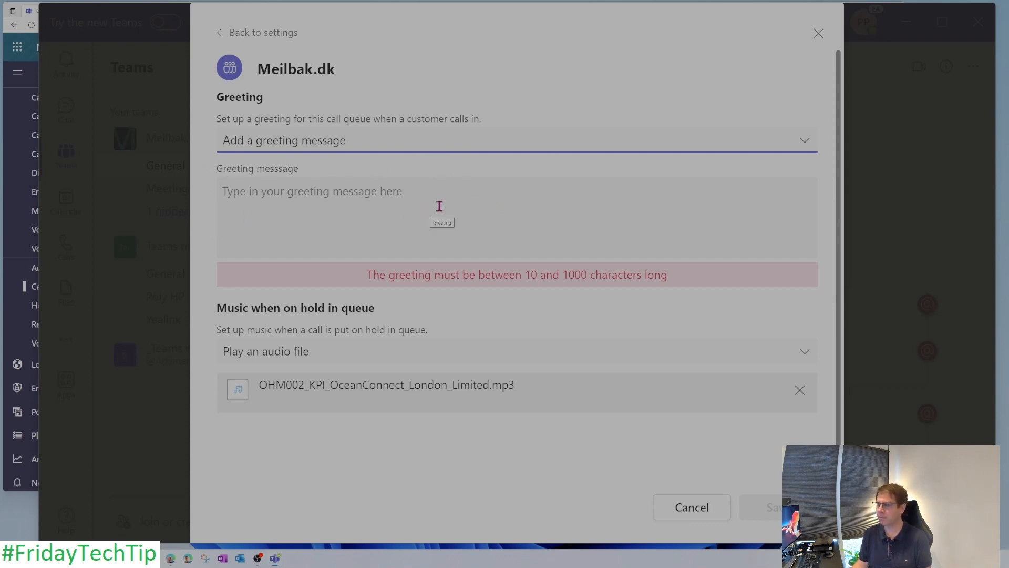
click(475, 146)
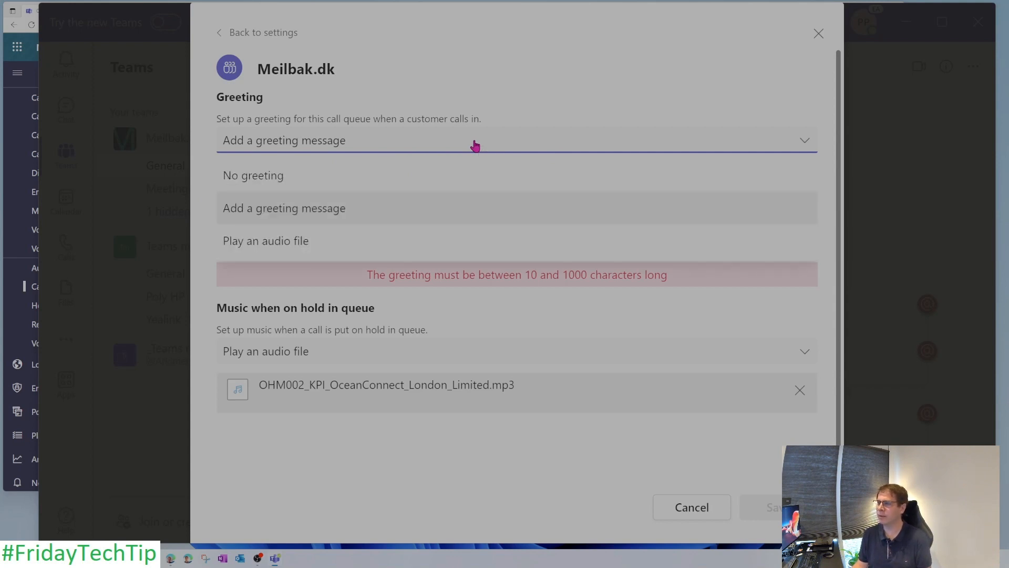
click(353, 176)
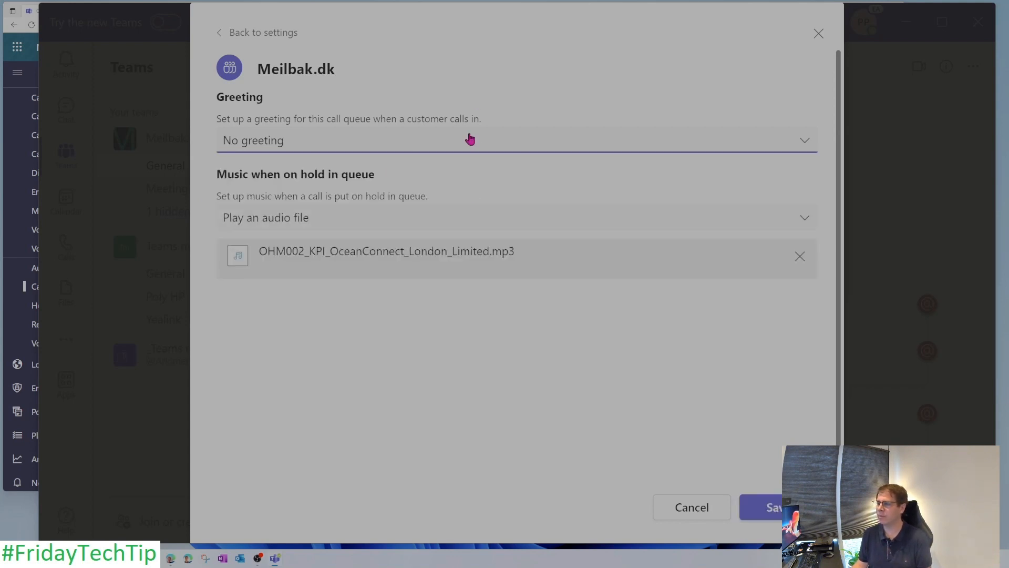
click(800, 258)
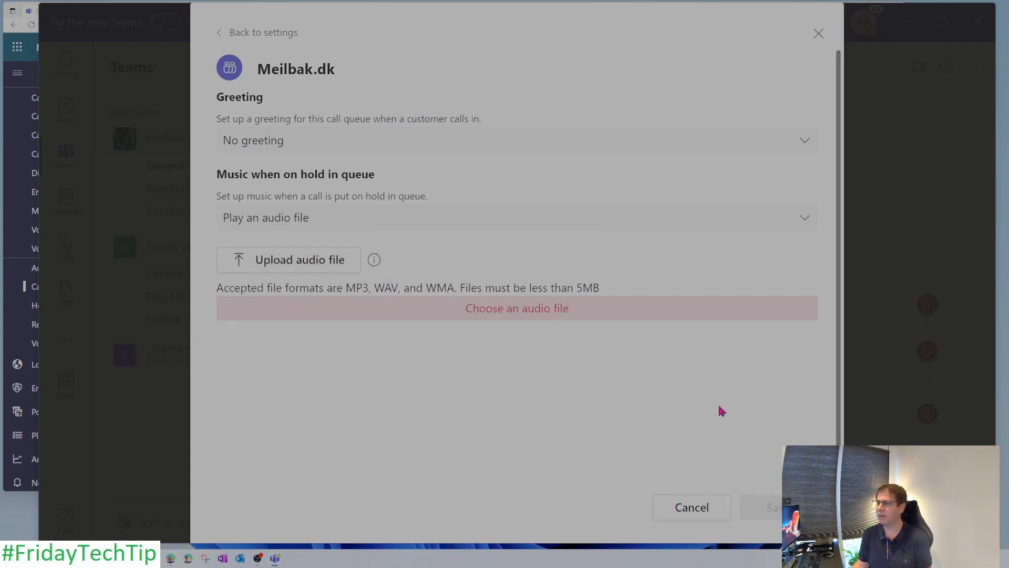
click(691, 508)
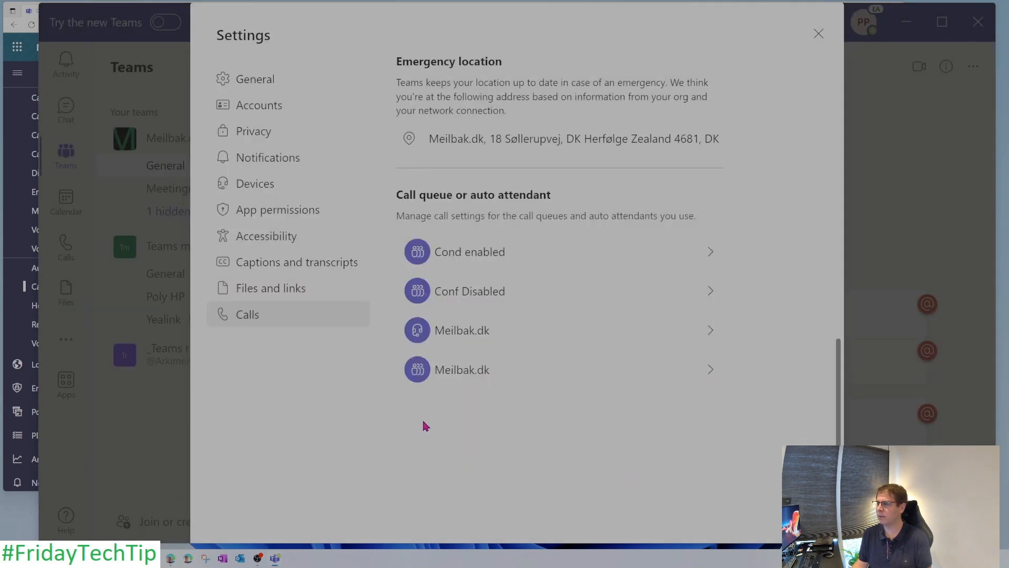
Step: Review the Meilbak.dk auto attendant's business hours, after hours and Denmark holiday greetings, and leave without saving
click(462, 341)
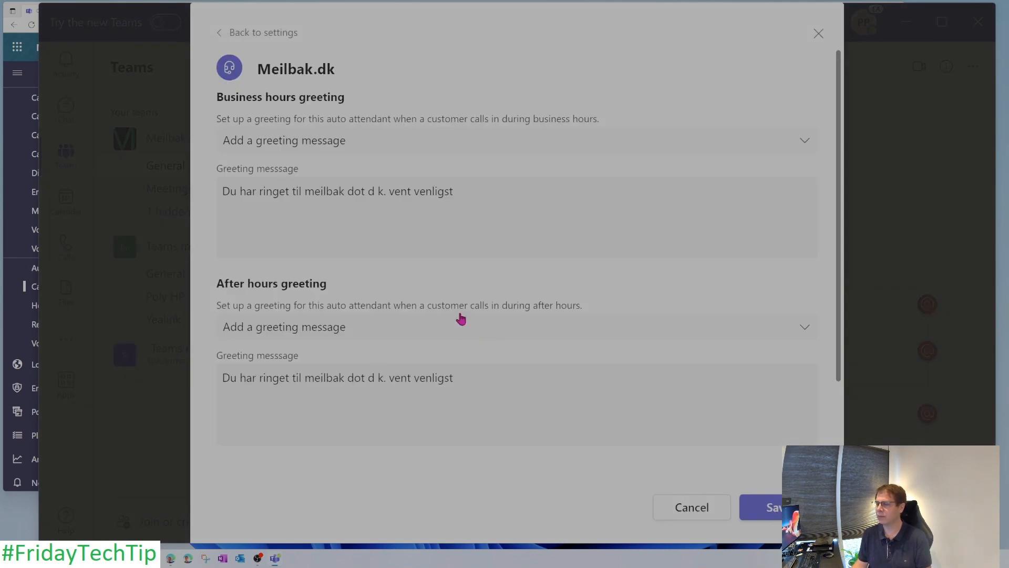
scroll(379, 195, down, 1)
scroll(378, 196, up, 1)
scroll(429, 387, down, 3)
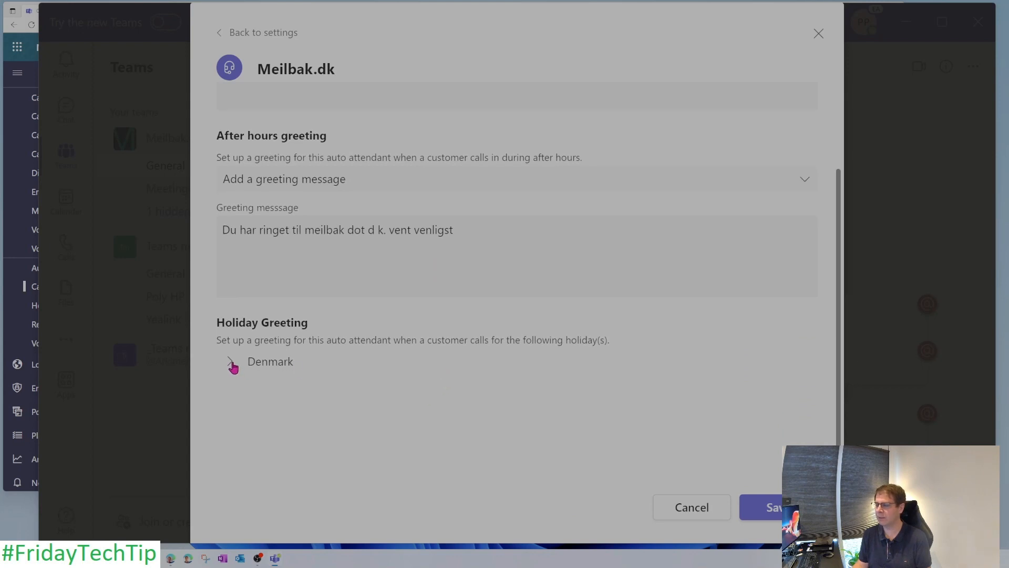
click(232, 362)
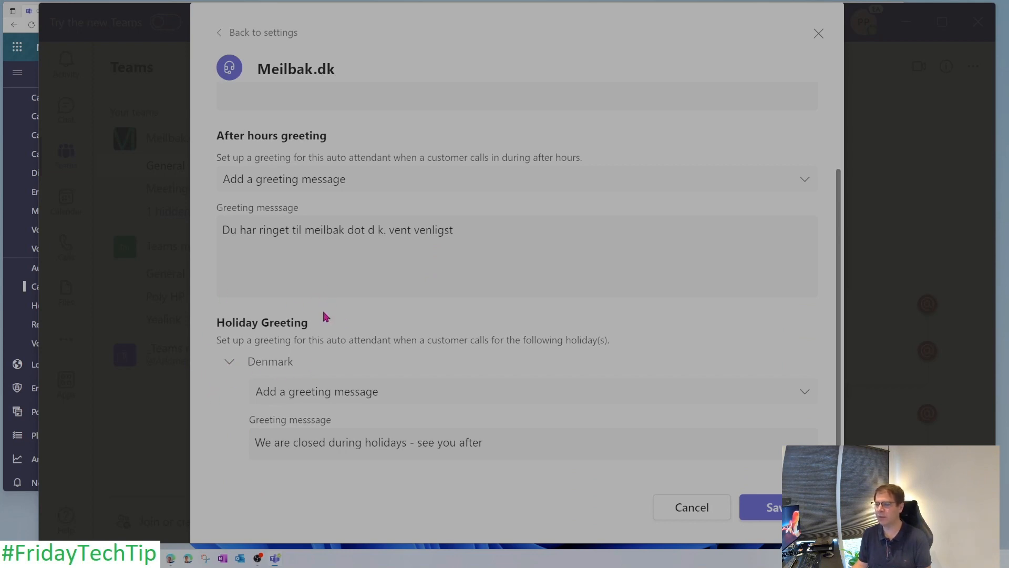
click(230, 362)
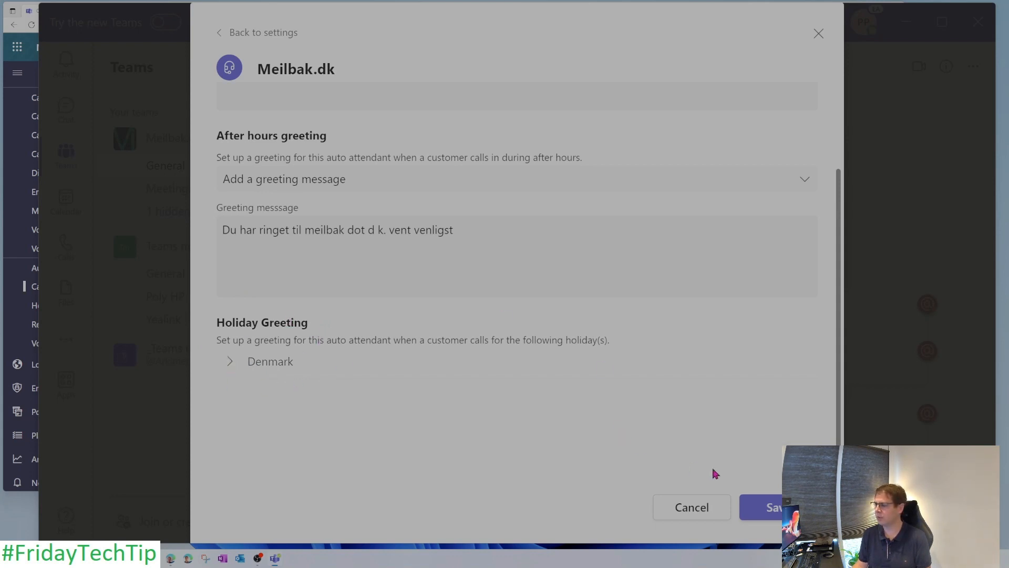
click(709, 510)
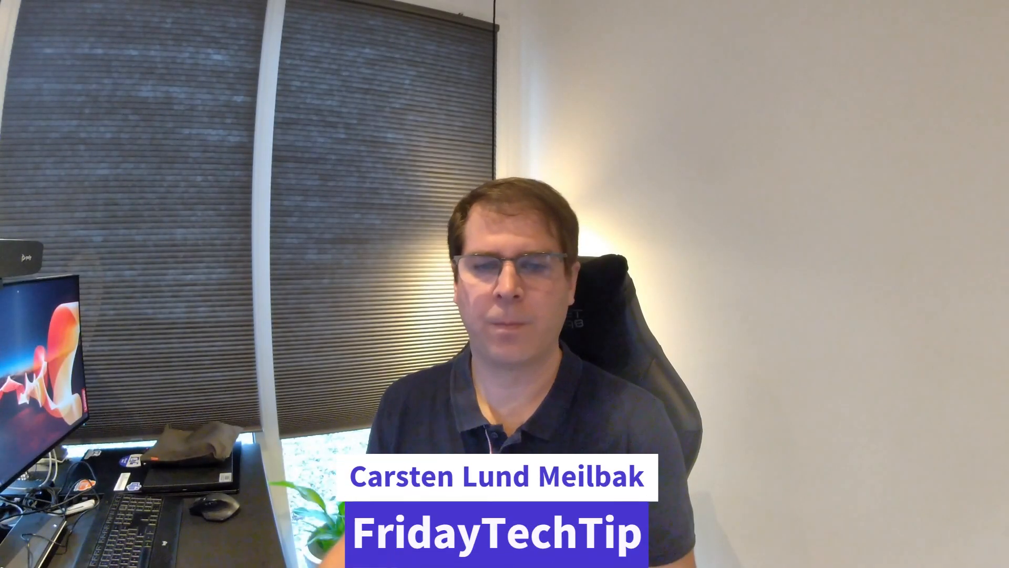